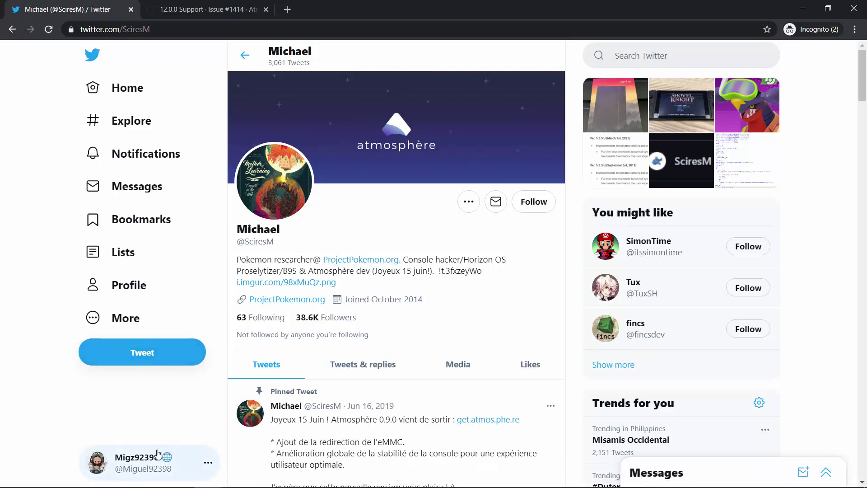
scroll(189, 433, "down", 5)
scroll(190, 431, "down", 3)
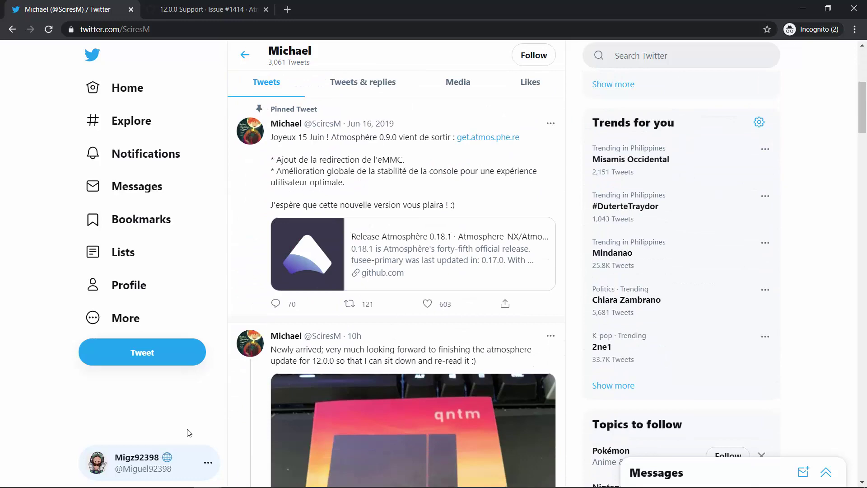
scroll(194, 428, "down", 5)
scroll(258, 407, "down", 3)
scroll(339, 393, "down", 2)
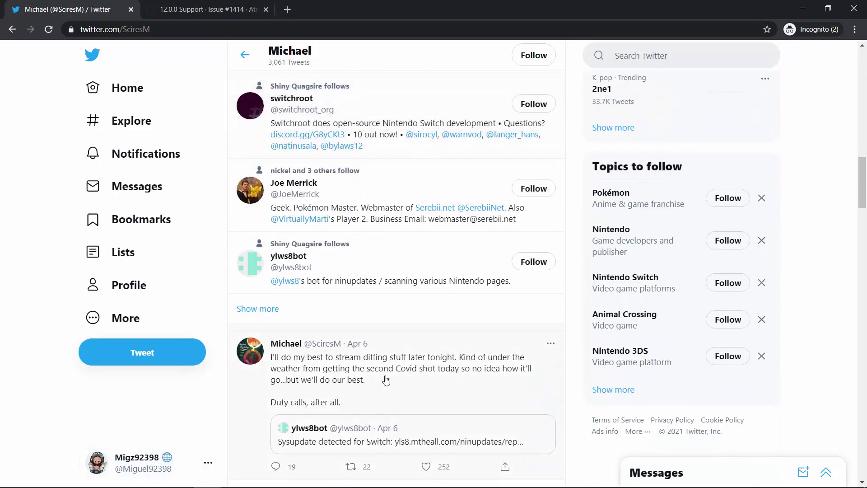
scroll(386, 380, "down", 1)
scroll(386, 380, "down", 3)
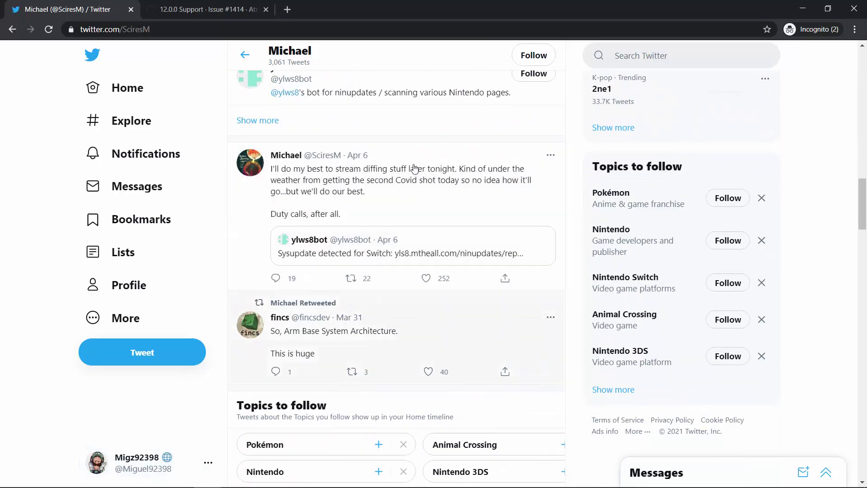
Step: Open Michael's April 6 stream-diffing tweet in its own tab and switch to it
middle_click(439, 175)
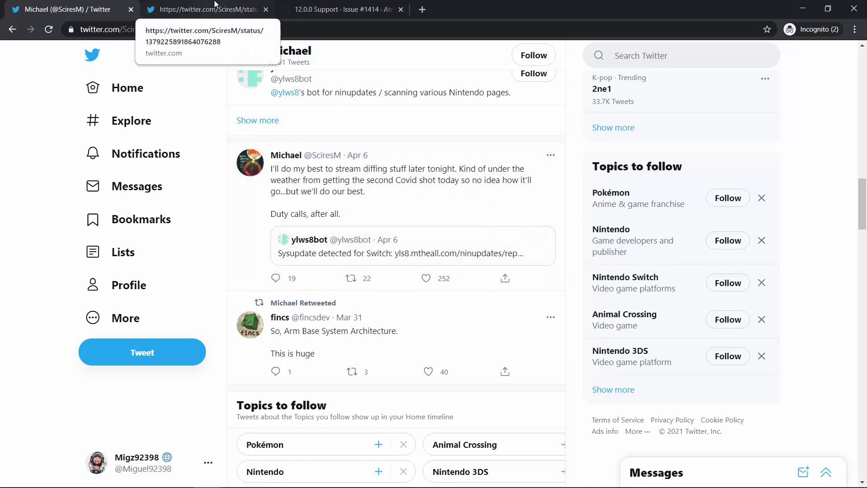
left_click(215, 6)
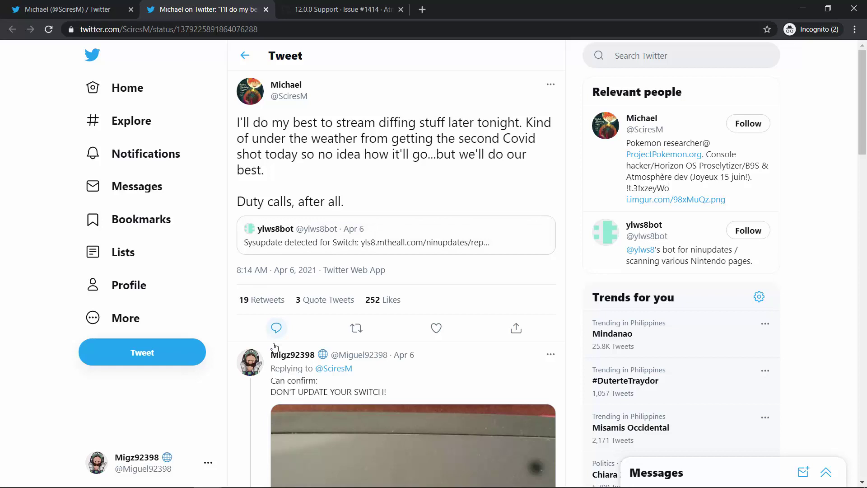
scroll(330, 292, "down", 2)
scroll(330, 292, "down", 2)
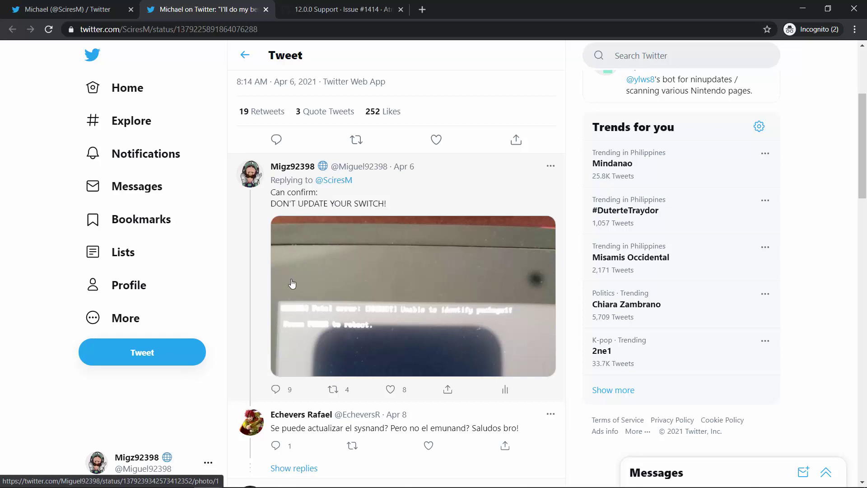
left_click(239, 273)
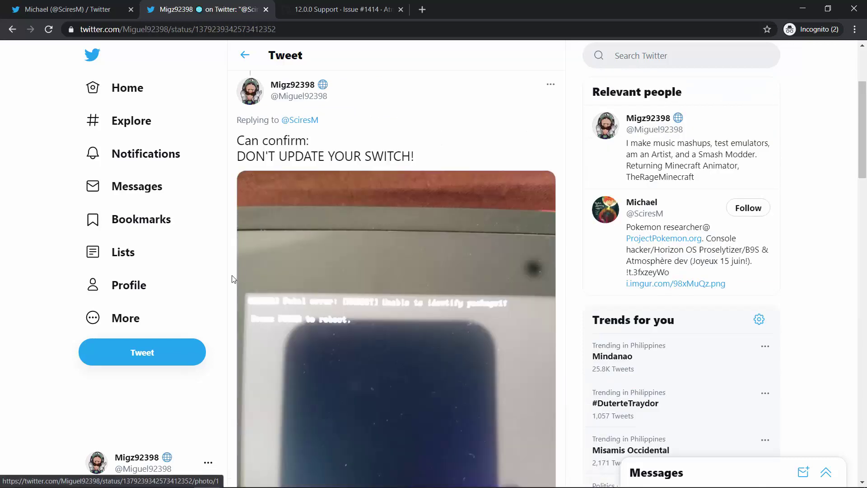
scroll(265, 320, "down", 3)
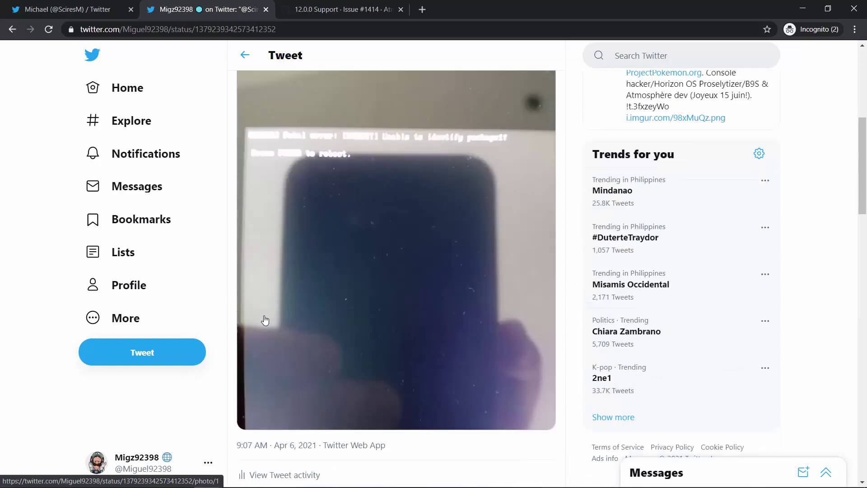
scroll(265, 320, "down", 3)
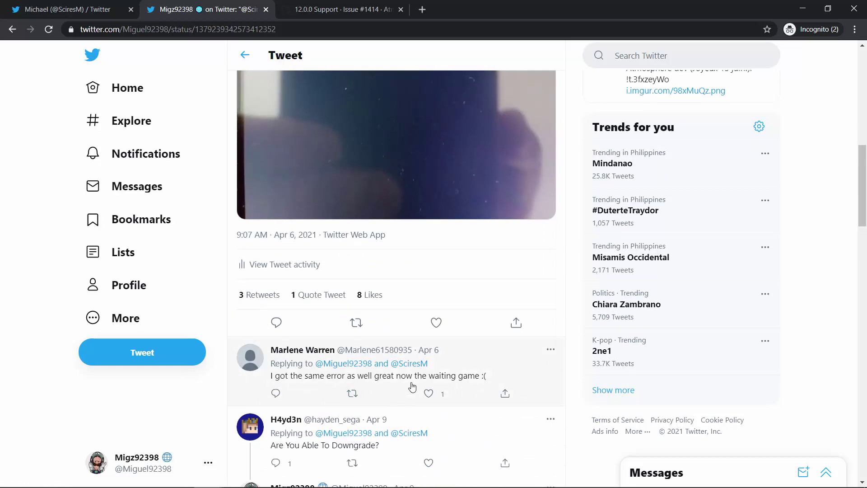
scroll(408, 387, "down", 2)
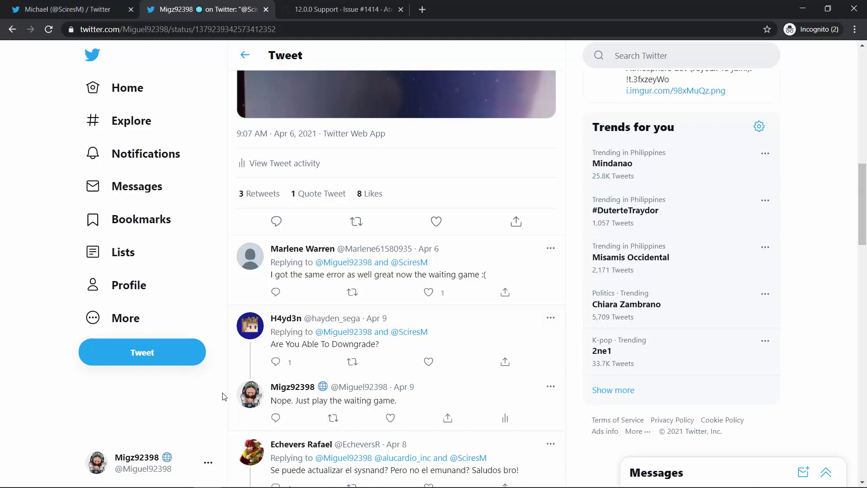
scroll(224, 396, "down", 2)
scroll(179, 432, "down", 2)
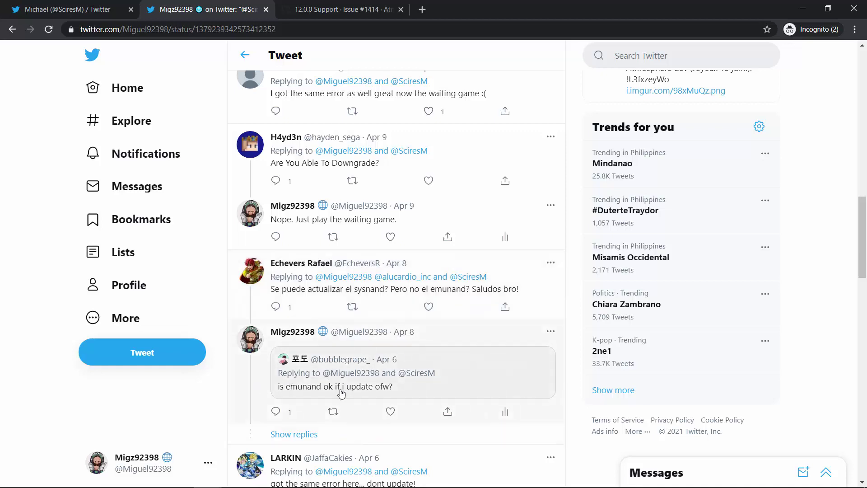
scroll(333, 381, "down", 2)
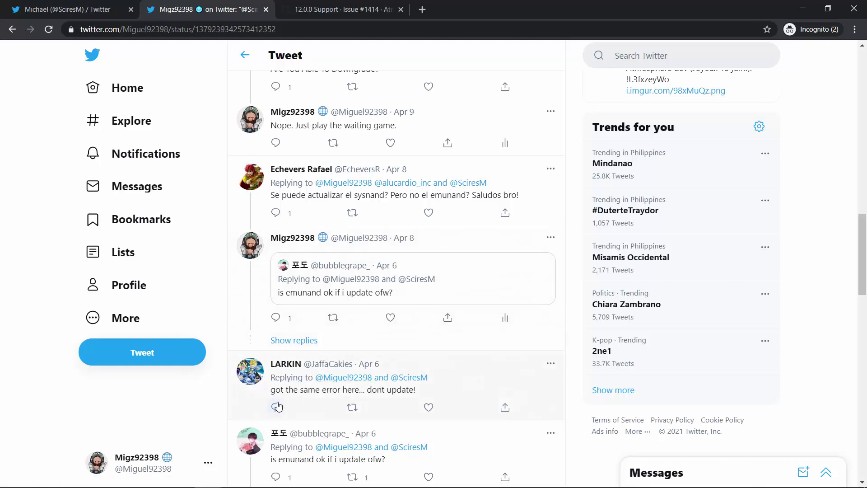
scroll(397, 392, "down", 2)
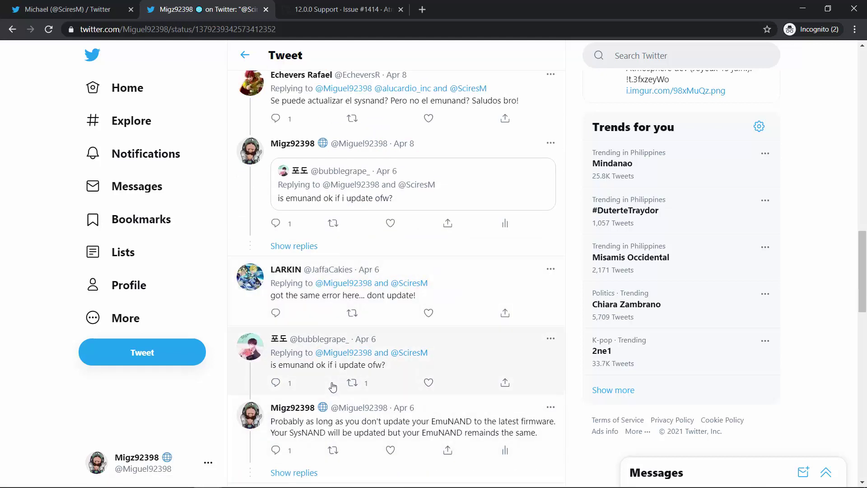
scroll(423, 387, "down", 1)
scroll(424, 387, "down", 1)
scroll(327, 418, "up", 5)
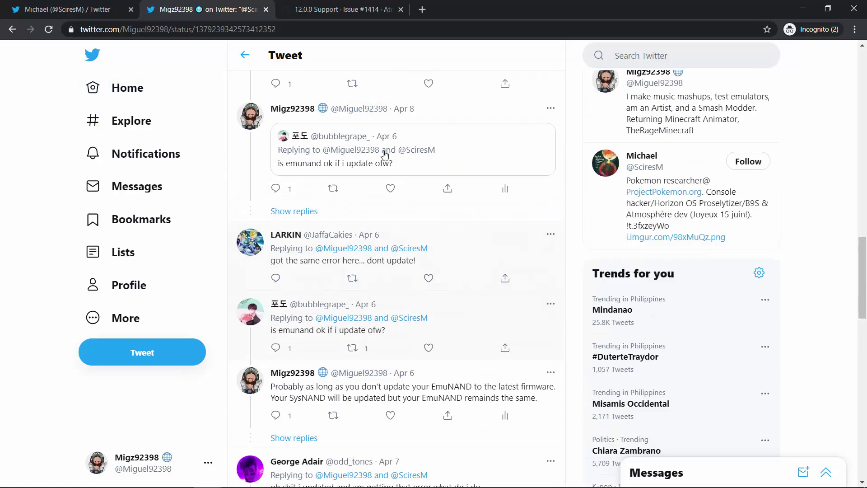
scroll(327, 418, "down", 5)
scroll(417, 352, "down", 2)
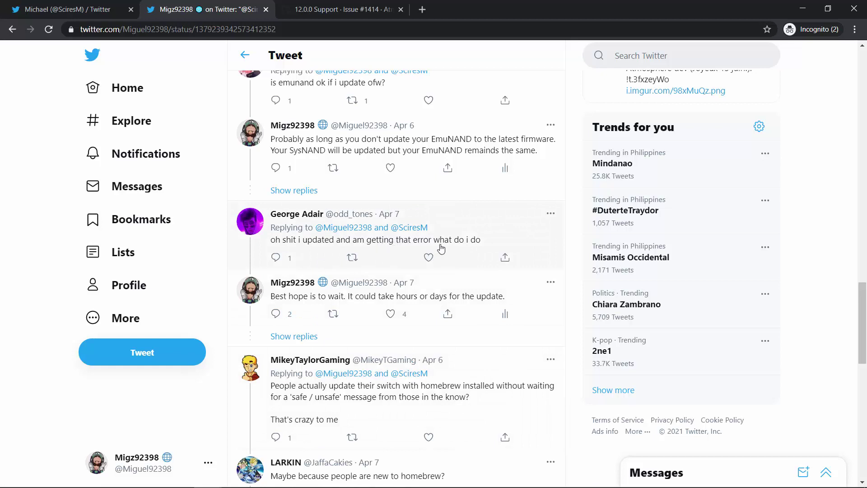
Step: Expand the hidden replies under the 'Best hope is to wait' reply
left_click(350, 338)
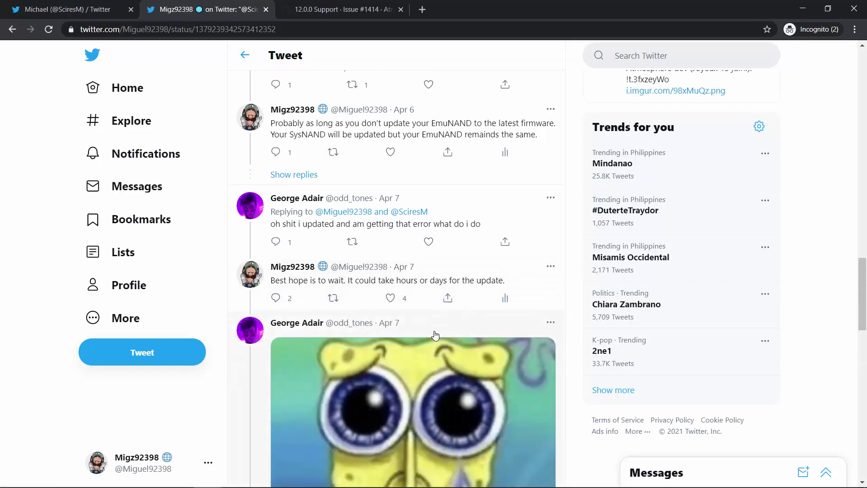
scroll(435, 334, "down", 3)
scroll(435, 335, "down", 2)
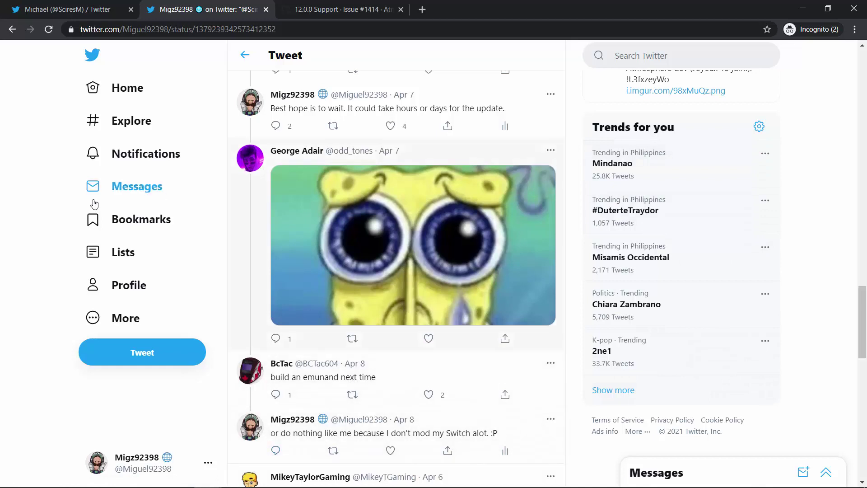
scroll(409, 224, "up", 2)
scroll(408, 224, "up", 1)
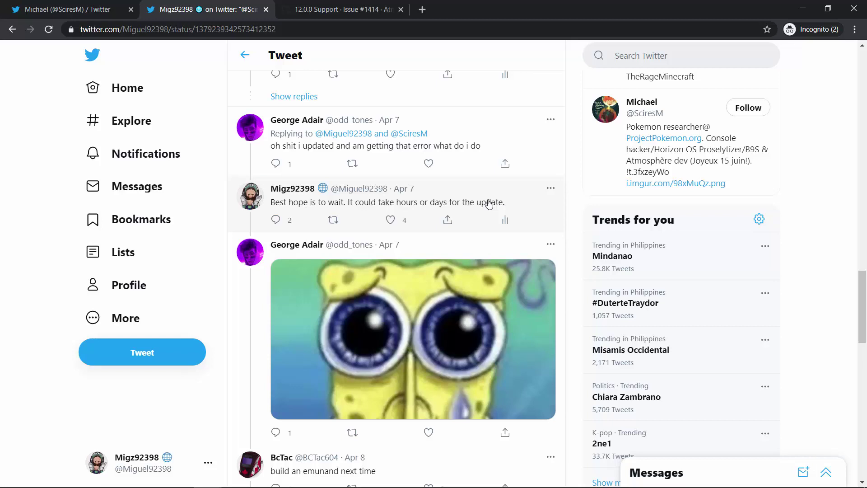
Step: Open the 'Best hope is to wait' reply in a separate tab, view it, then close it
left_click(482, 212, "ctrl")
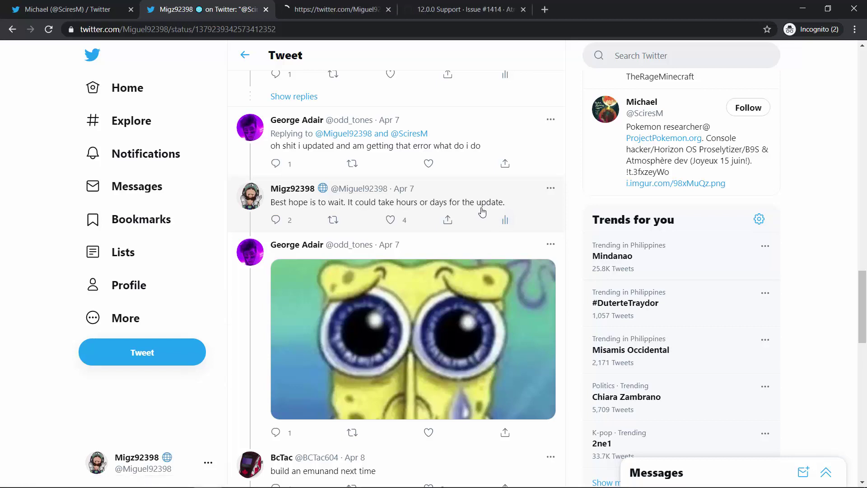
key("ctrl+Tab")
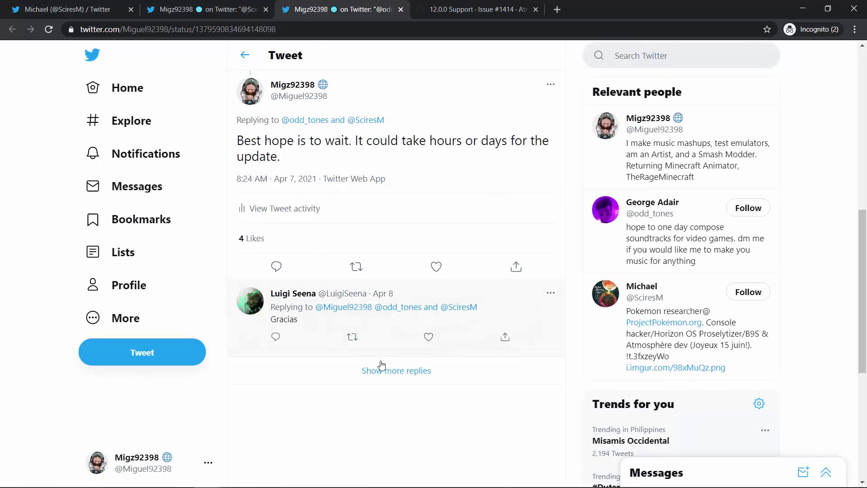
middle_click(320, 8)
scroll(284, 272, "down", 4)
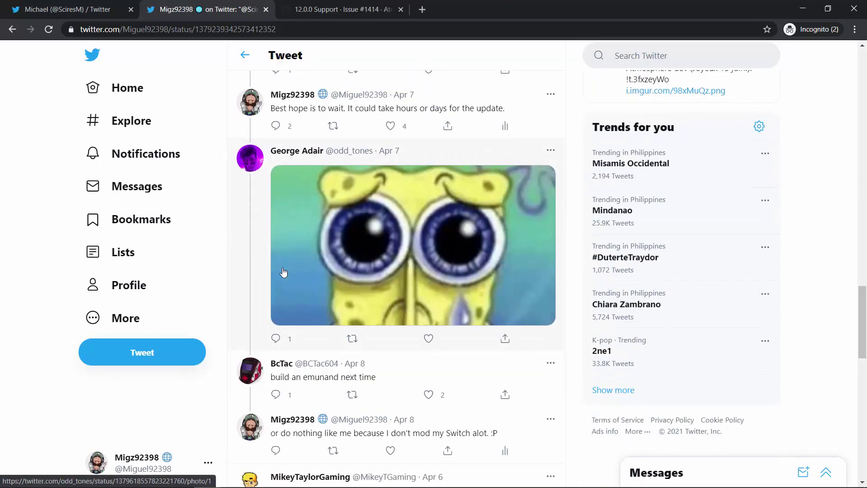
scroll(284, 273, "down", 2)
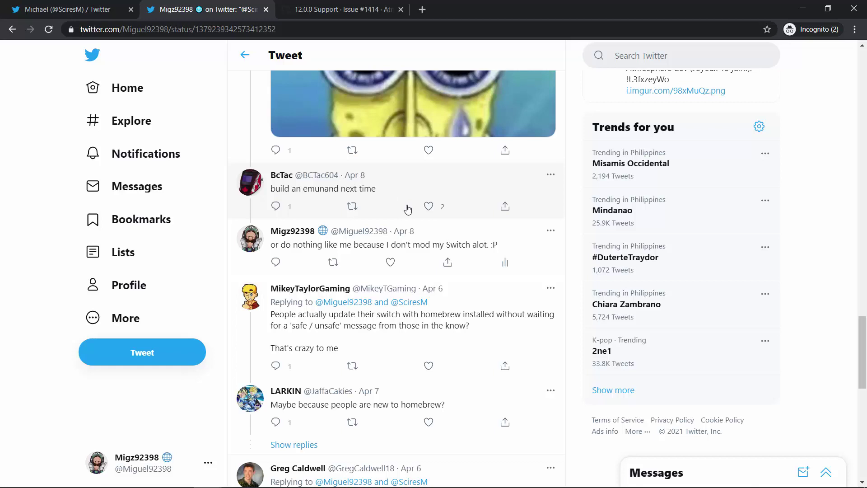
scroll(403, 224, "down", 3)
scroll(396, 231, "down", 2)
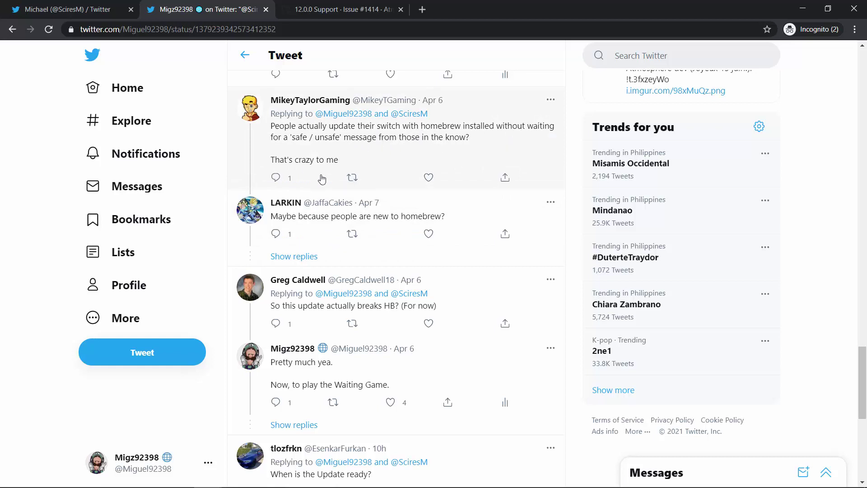
Step: Expand replies under LARKIN's and the Waiting Game replies, then view the 12.0.0 Support GitHub issue
left_click(353, 261)
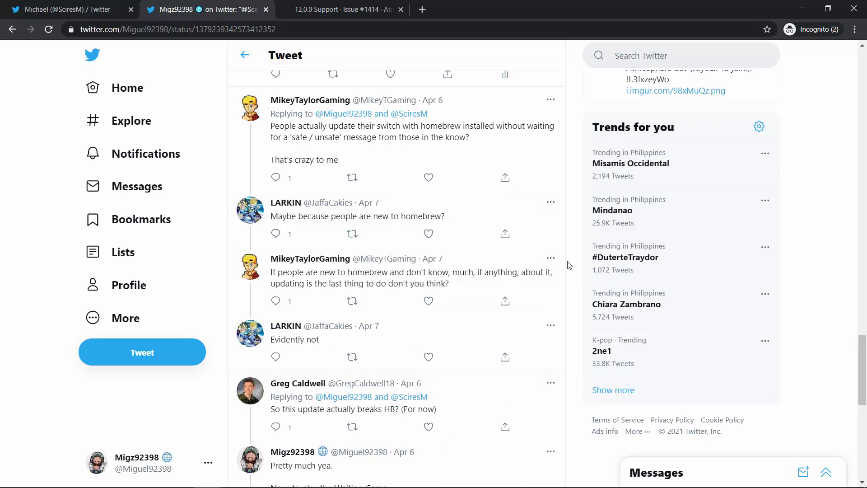
scroll(530, 344, "down", 3)
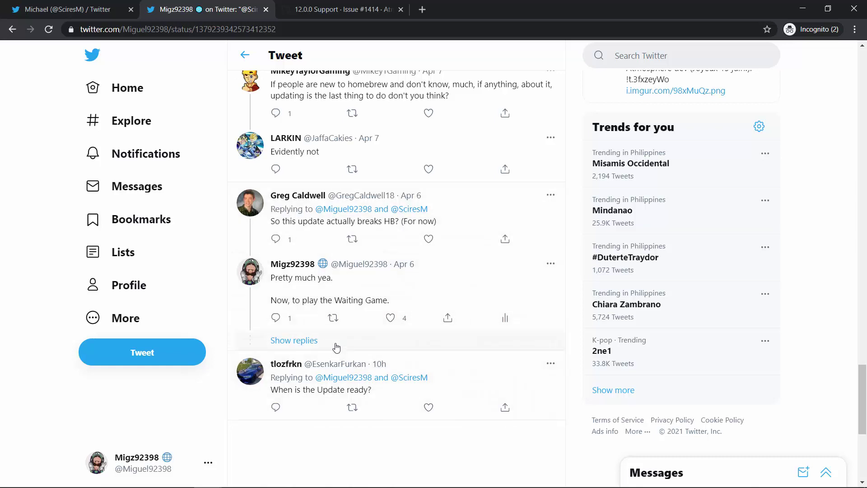
left_click(293, 341)
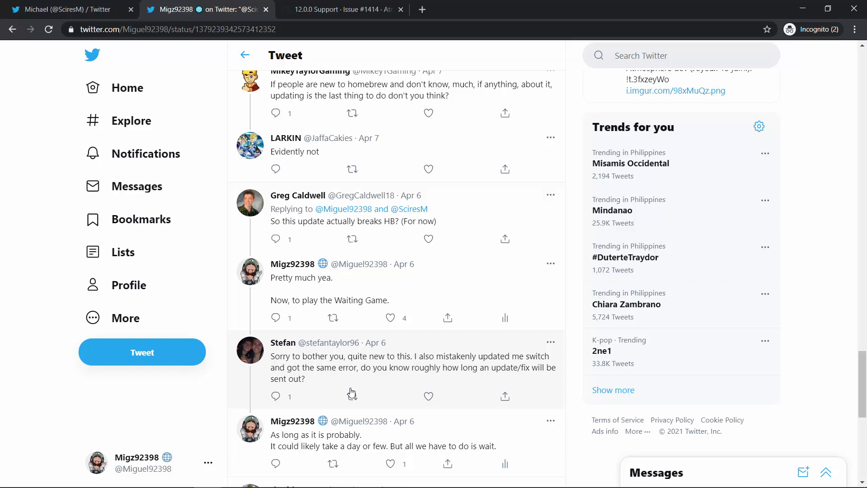
scroll(531, 360, "down", 1)
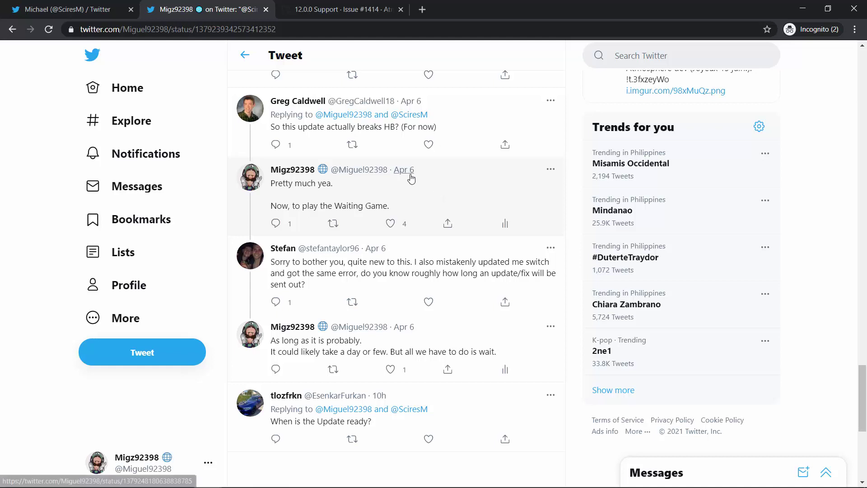
left_click(342, 9)
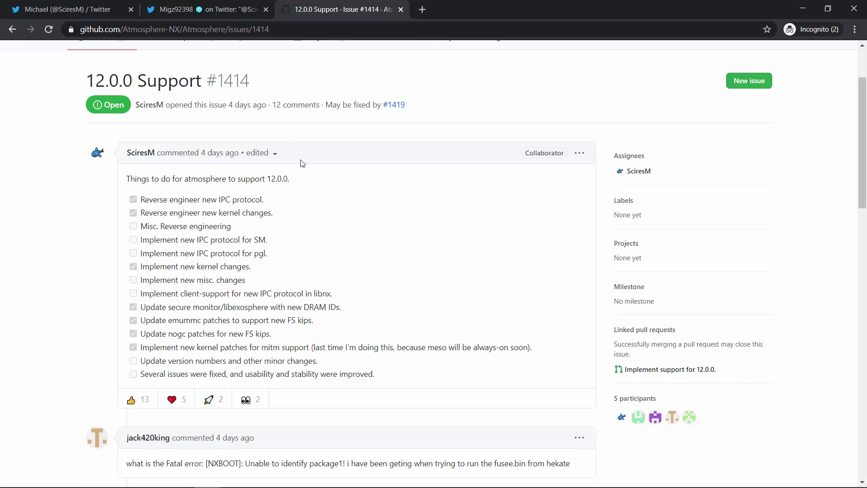
left_click_drag(194, 226, 161, 226)
mouse_move(203, 240)
left_mouse_down()
mouse_move(244, 253)
mouse_move(180, 293)
left_mouse_up()
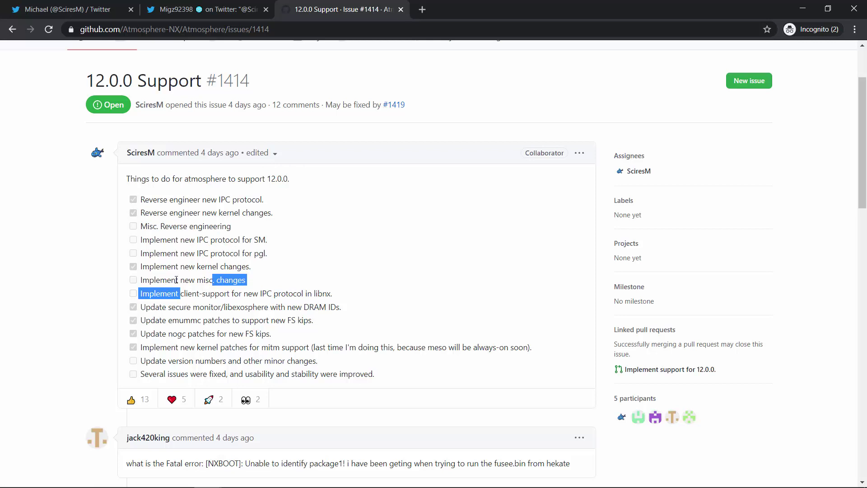
left_click(182, 371)
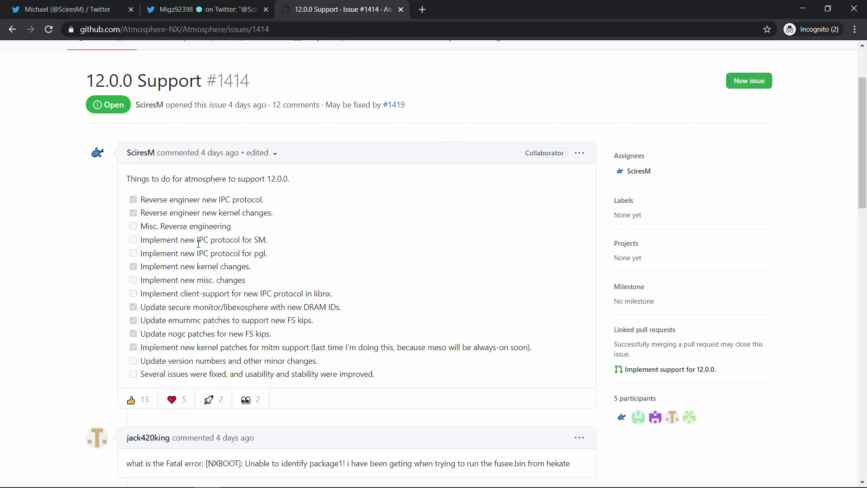
left_click_drag(141, 240, 267, 254)
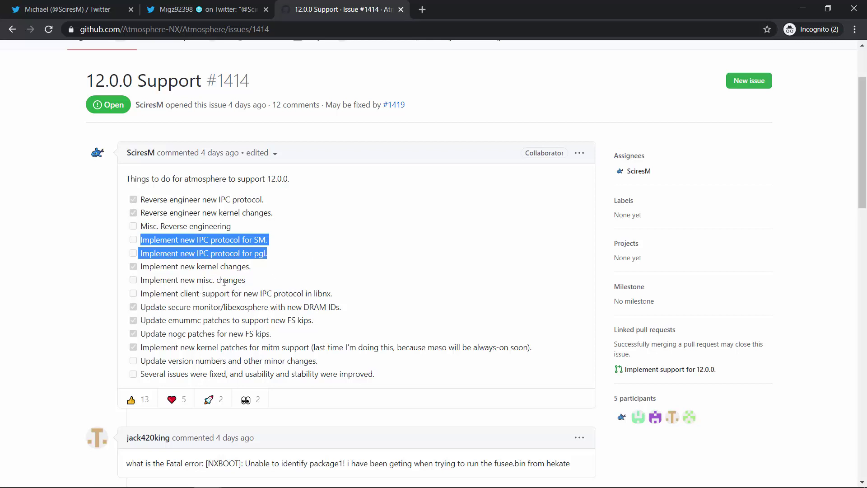
left_click_drag(225, 280, 247, 298)
left_click(251, 296)
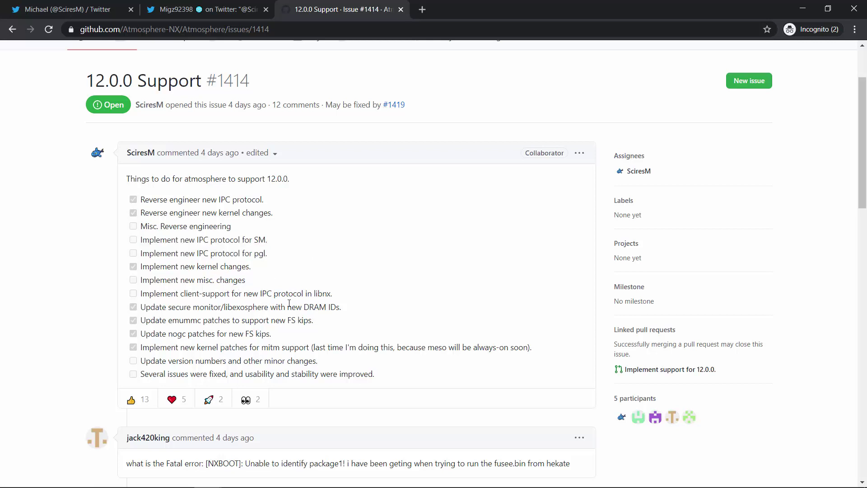
double_click(323, 294)
left_click(359, 319)
Step: Close the Atmosphère 12.0.0 Support GitHub issue tab to return to the Twitter thread
middle_click(366, 5)
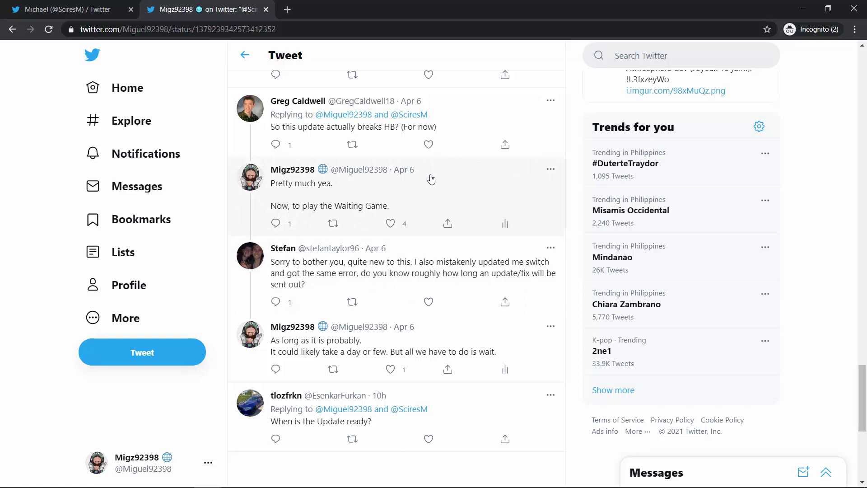
scroll(432, 179, "up", 2)
scroll(431, 179, "up", 4)
scroll(432, 179, "up", 4)
scroll(432, 180, "up", 4)
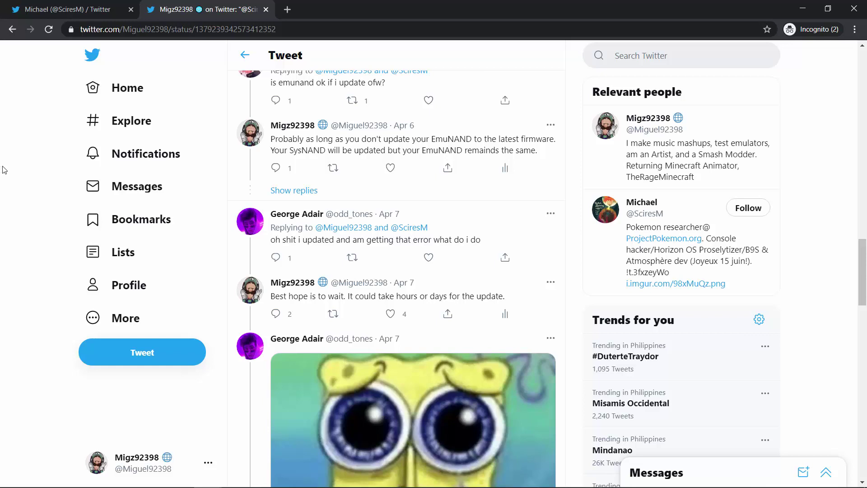
scroll(287, 227, "up", 5)
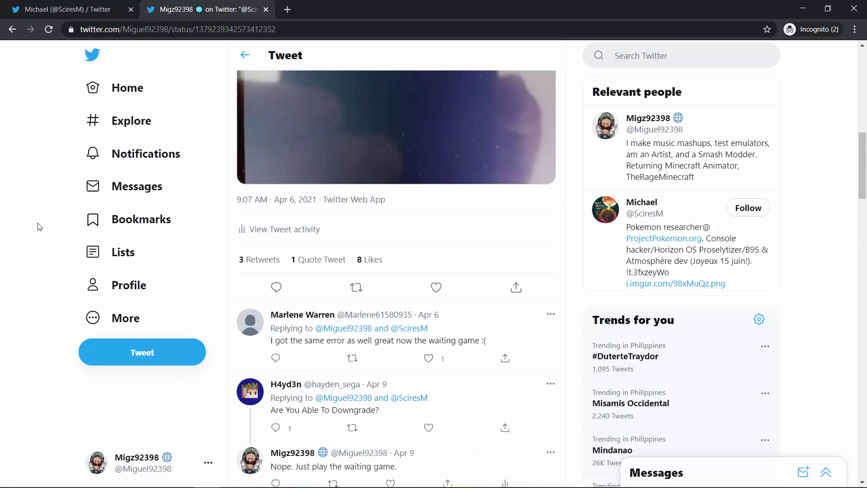
scroll(287, 227, "up", 5)
scroll(286, 227, "up", 3)
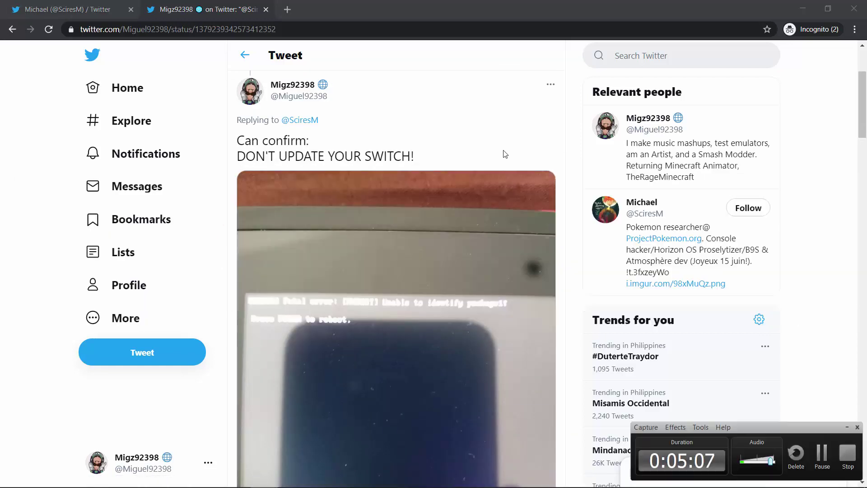
left_click(848, 427)
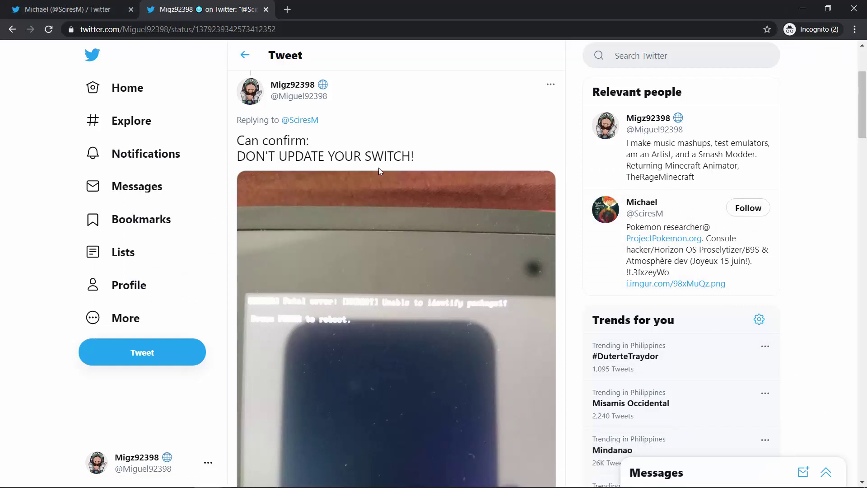